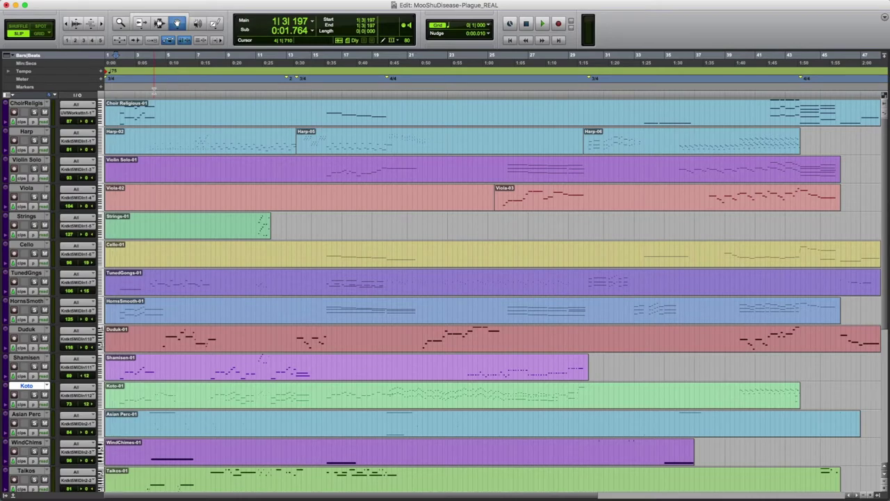
# - Play back the Shamisen and Koto parts repeatedly from about bar 7
pyautogui.click(207, 366)
pyautogui.press('space')
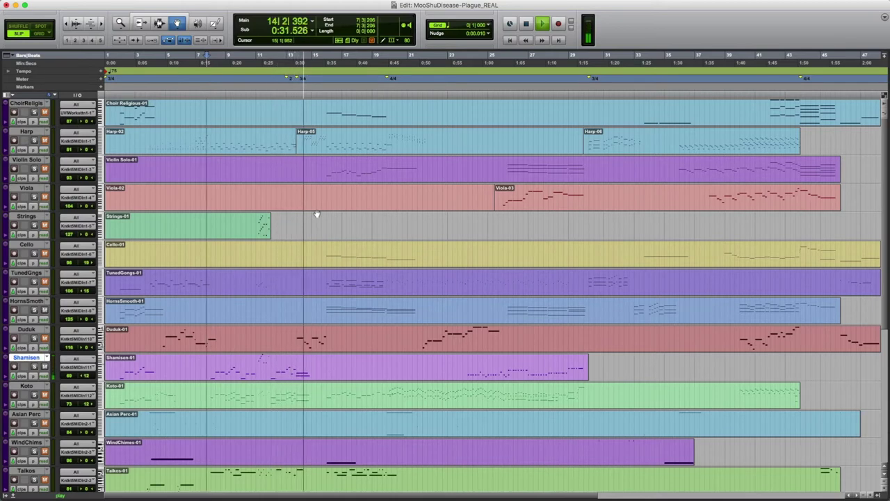
pyautogui.press('space')
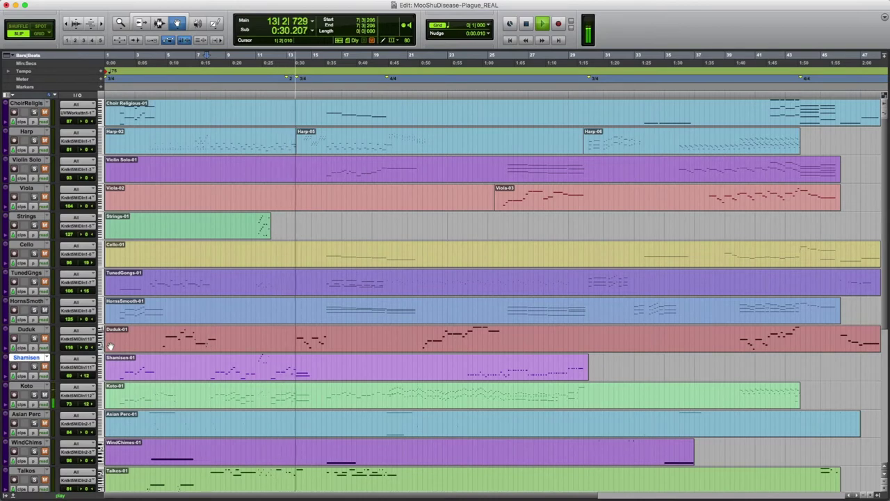
pyautogui.press('space')
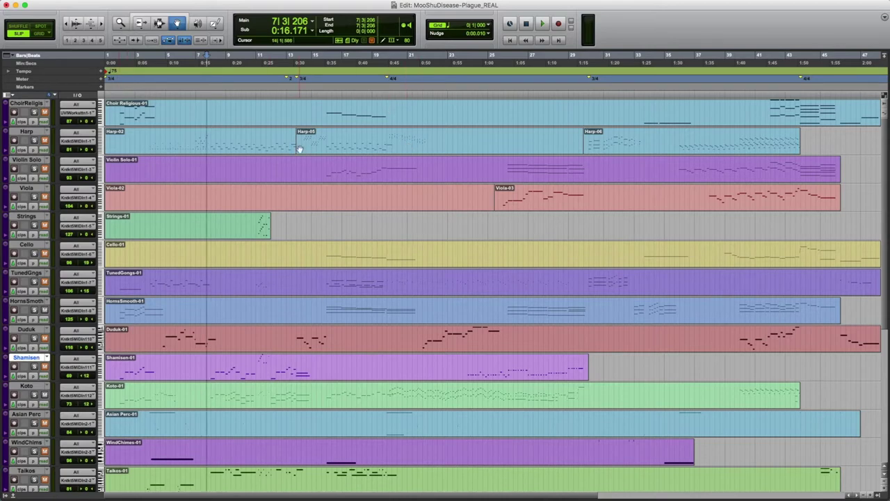
pyautogui.press('space')
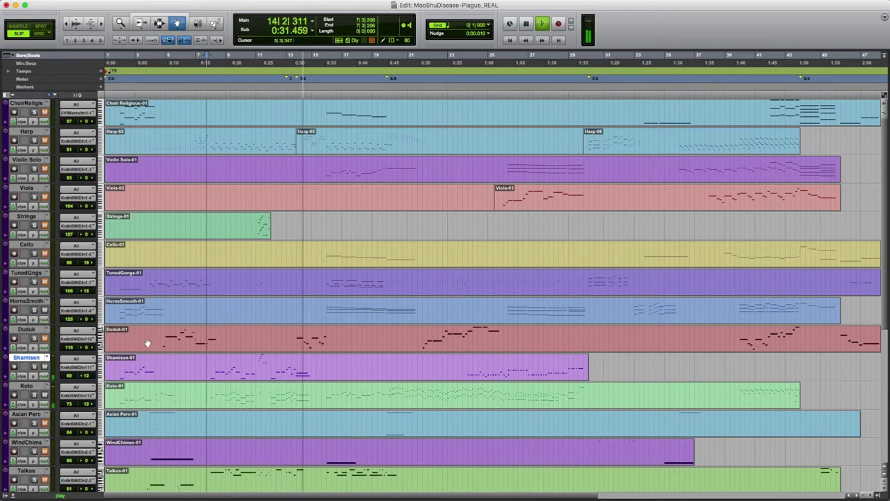
pyautogui.press('space')
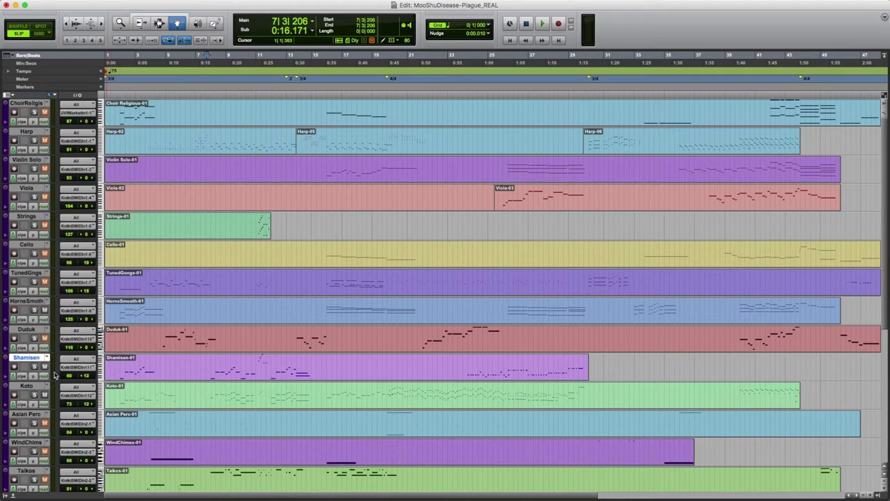
# - Select the Harp track and play it together with the Shamisen and Koto from about bar 3
pyautogui.click(29, 389)
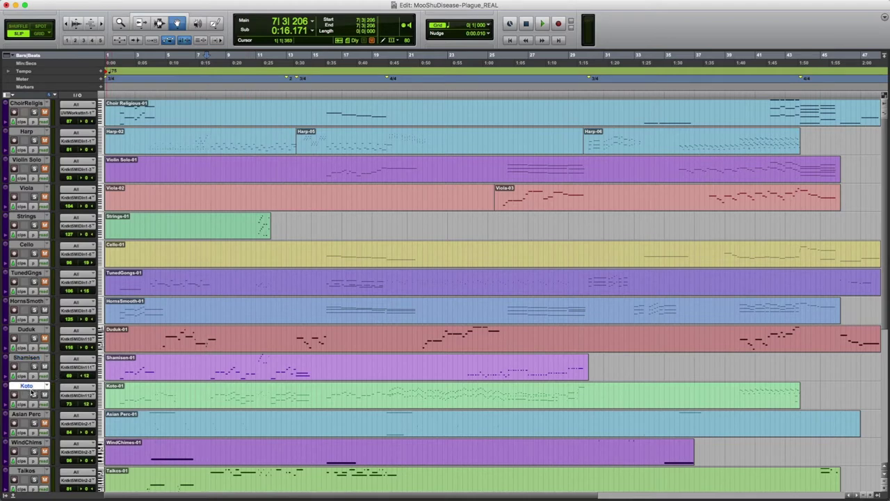
pyautogui.click(32, 134)
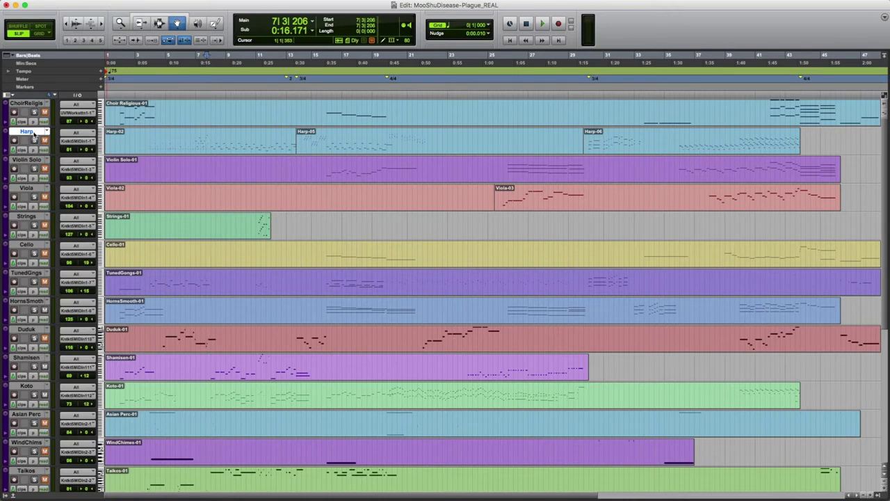
pyautogui.click(147, 96)
pyautogui.press('space')
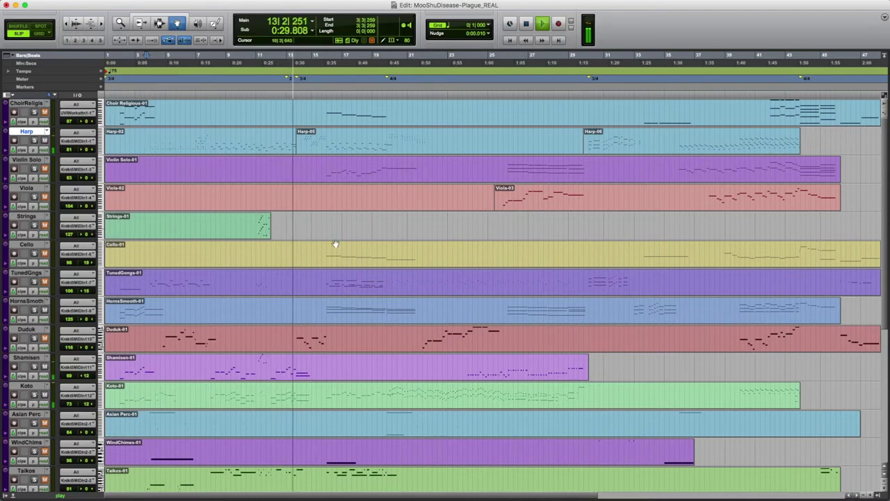
pyautogui.press('space')
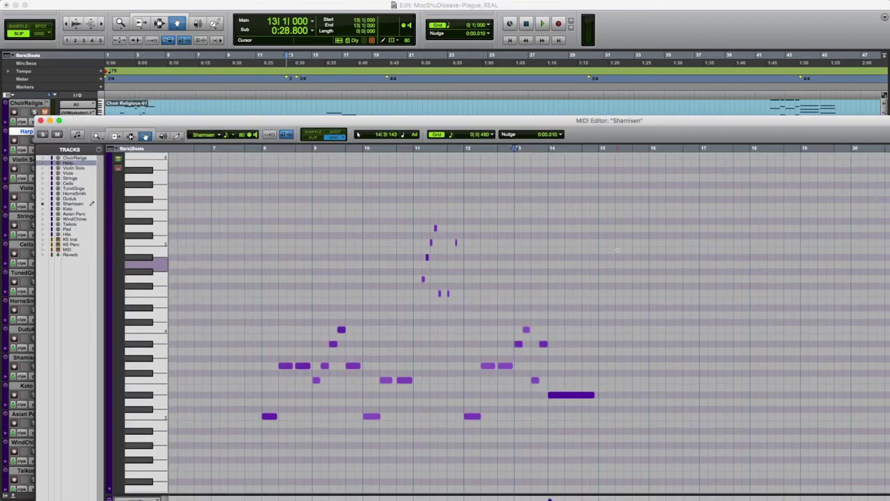
# - Inspect the Shamisen clip in the MIDI Editor, select its long note near bar 14, and close the editor
pyautogui.doubleClick(319, 345)
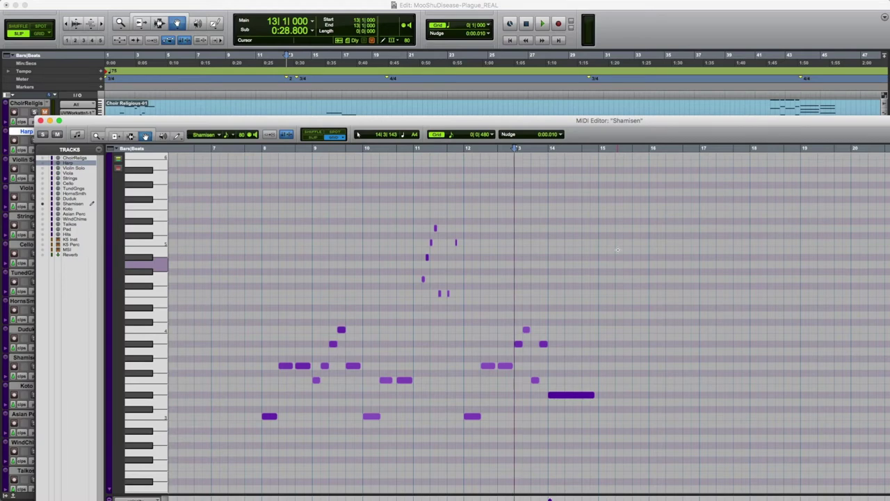
pyautogui.scroll(-2, 618, 249)
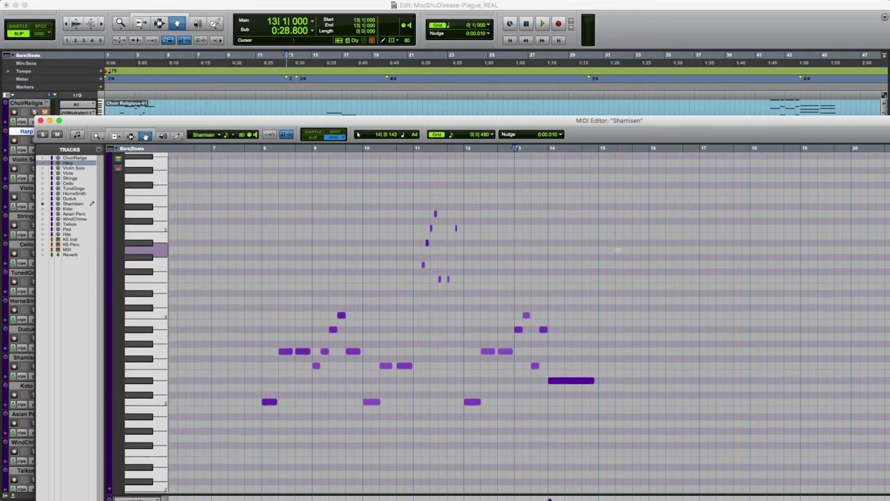
pyautogui.scroll(1, 618, 249)
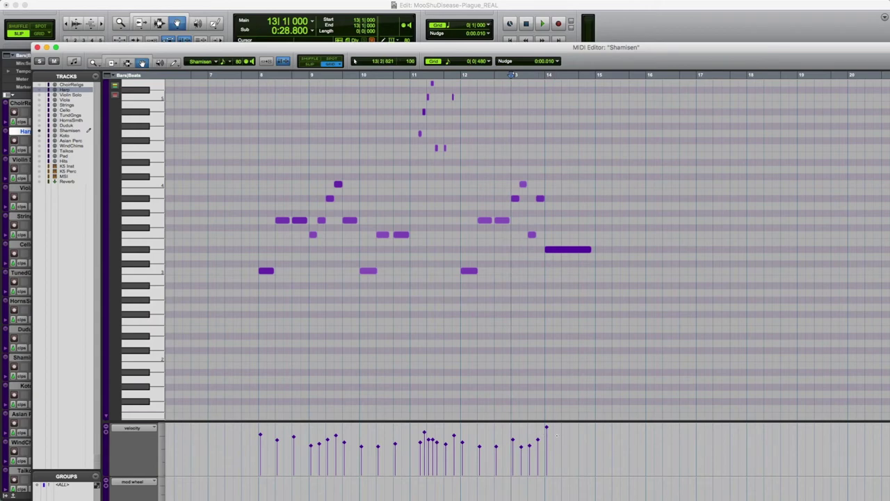
pyautogui.click(573, 252)
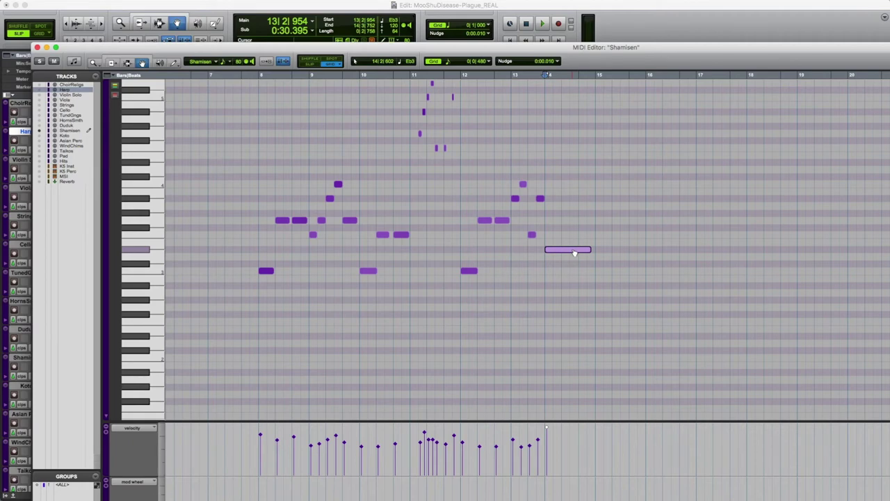
pyautogui.click(37, 48)
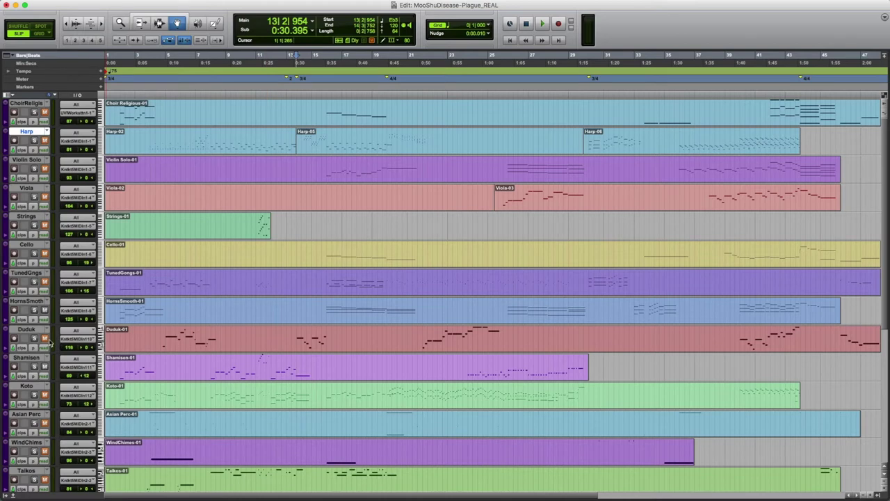
# - Select the Duduk track and play the arrangement from about bar 12
pyautogui.click(26, 329)
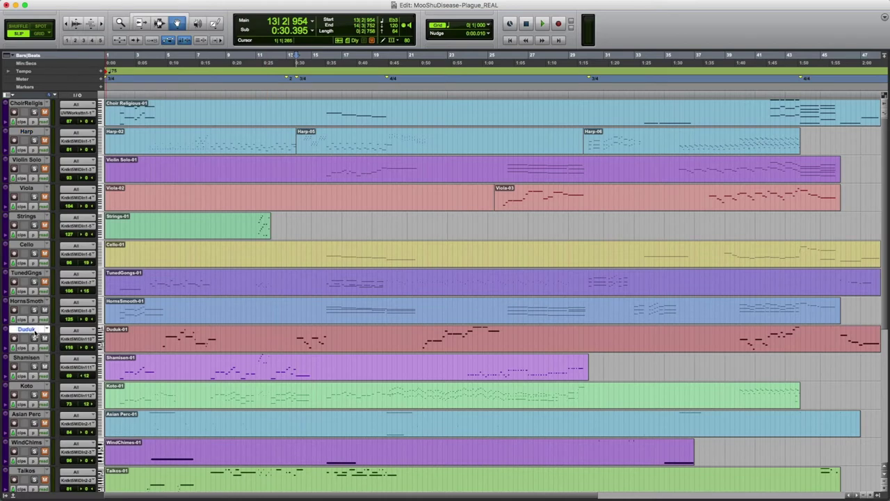
pyautogui.click(278, 94)
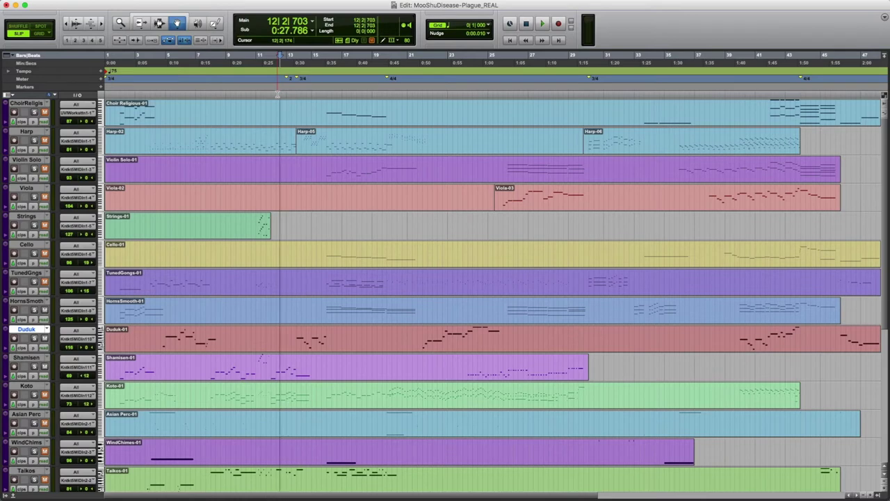
pyautogui.press('space')
pyautogui.click(317, 123)
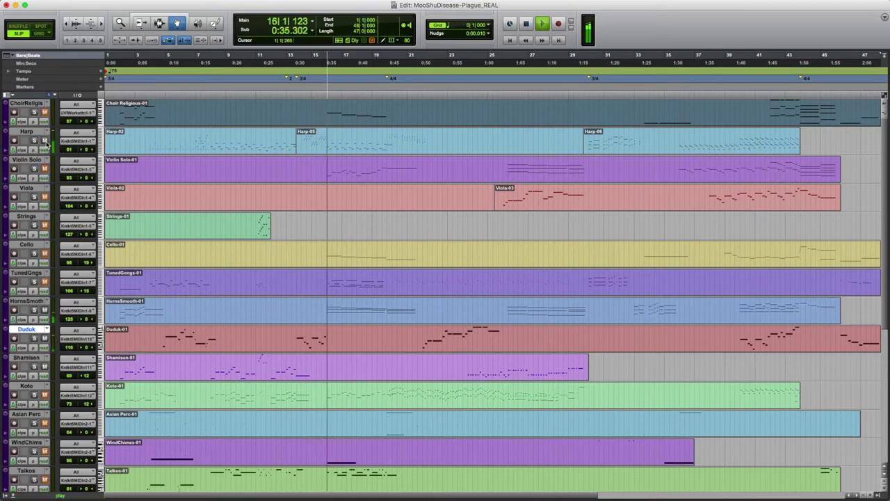
pyautogui.press('space')
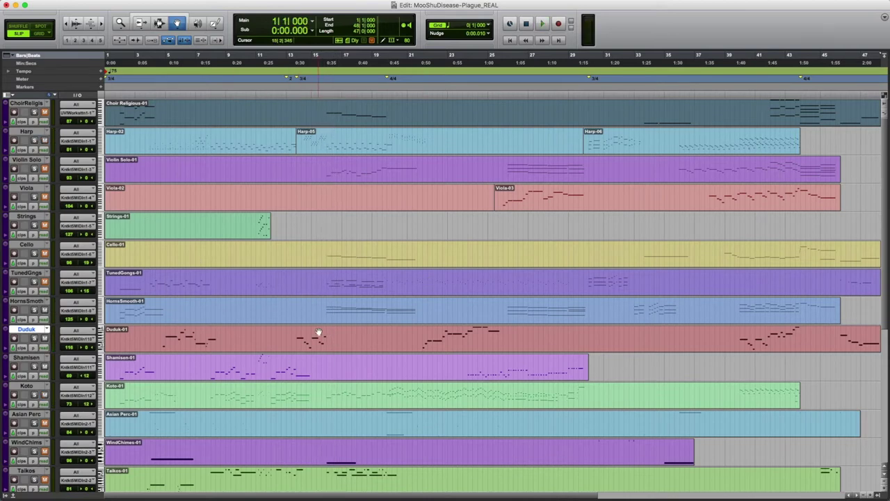
# - Set the track mutes so that TunedGongs is heard on its own, and play it from about bar 3
pyautogui.click(418, 93)
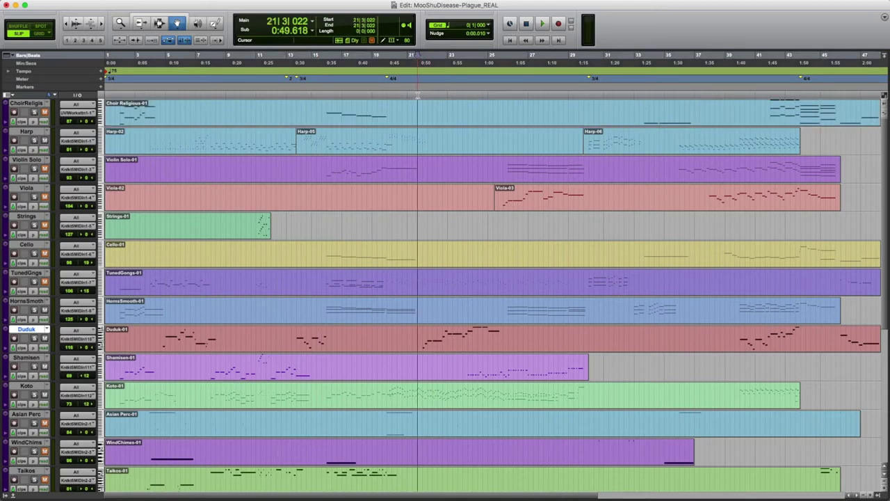
pyautogui.click(38, 273)
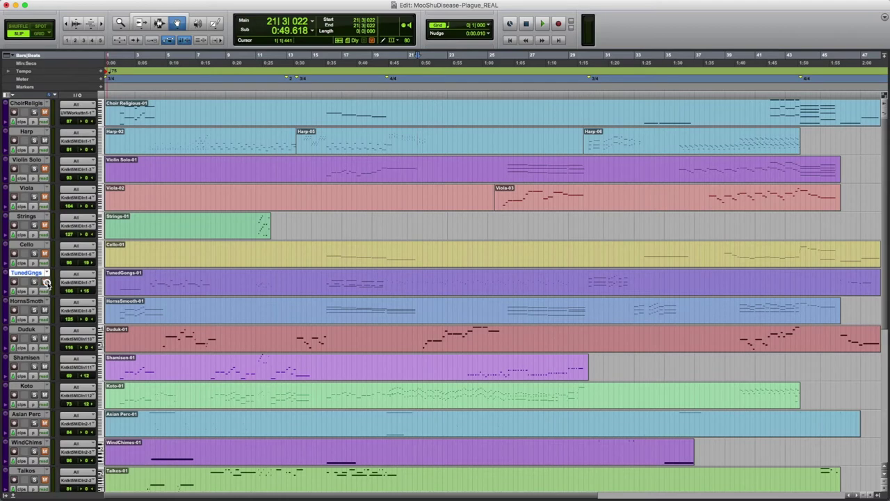
pyautogui.click(171, 284)
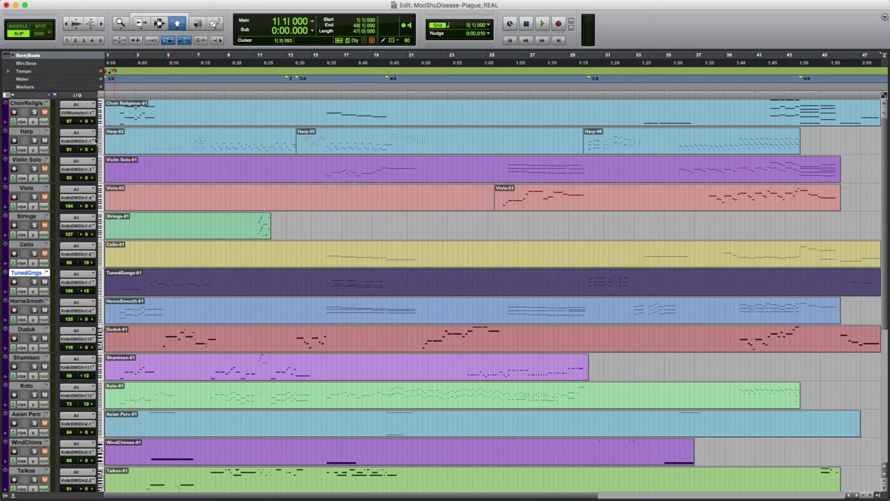
pyautogui.click(116, 95)
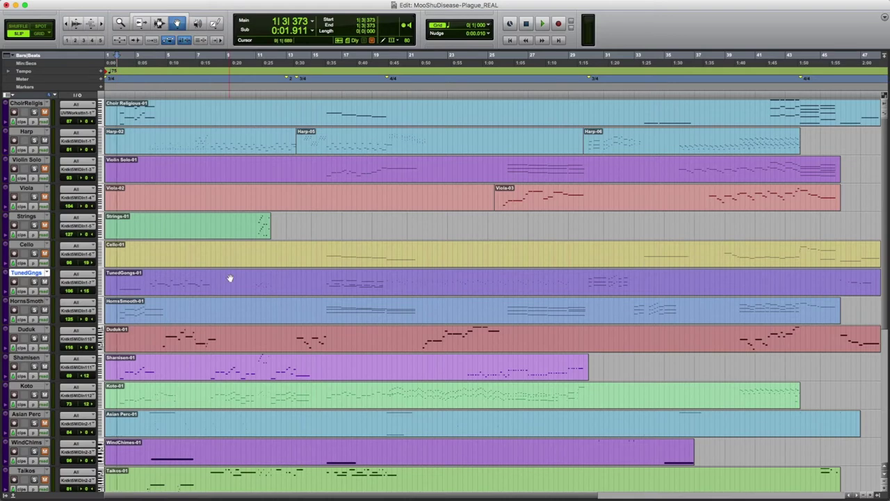
pyautogui.click(139, 95)
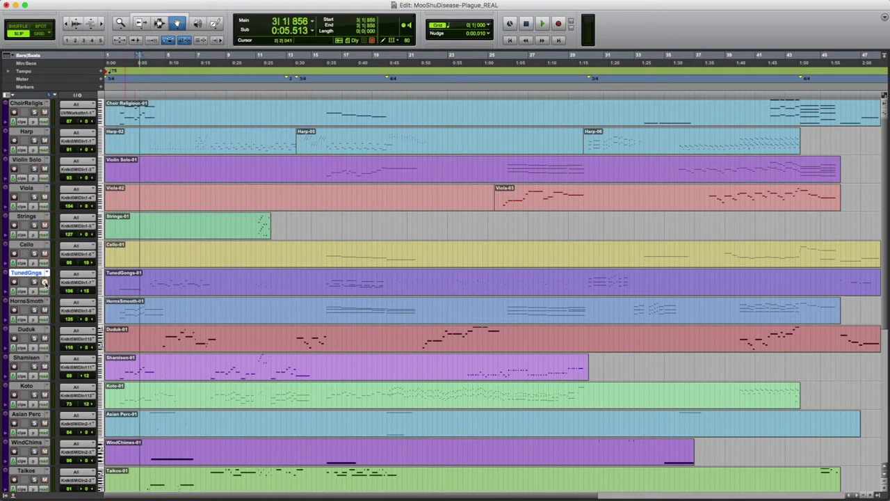
pyautogui.keyDown('alt'); pyautogui.click(44, 282); pyautogui.keyUp('alt')
pyautogui.press('space')
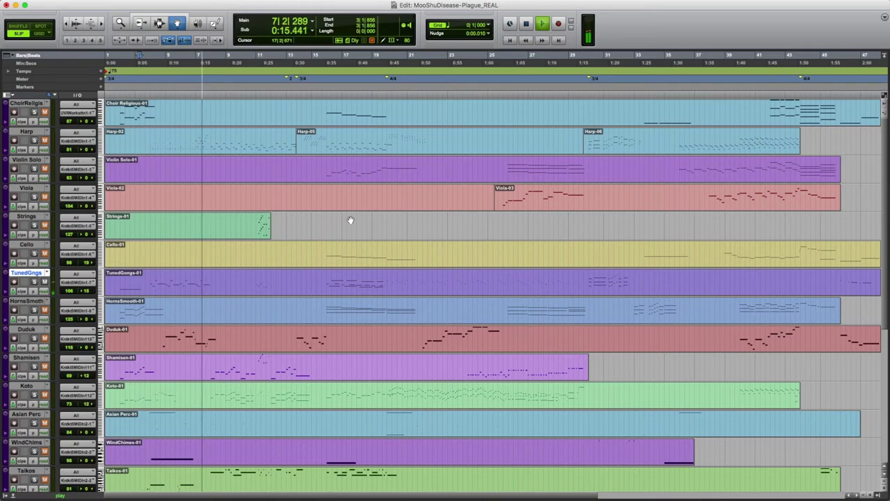
pyautogui.press('space')
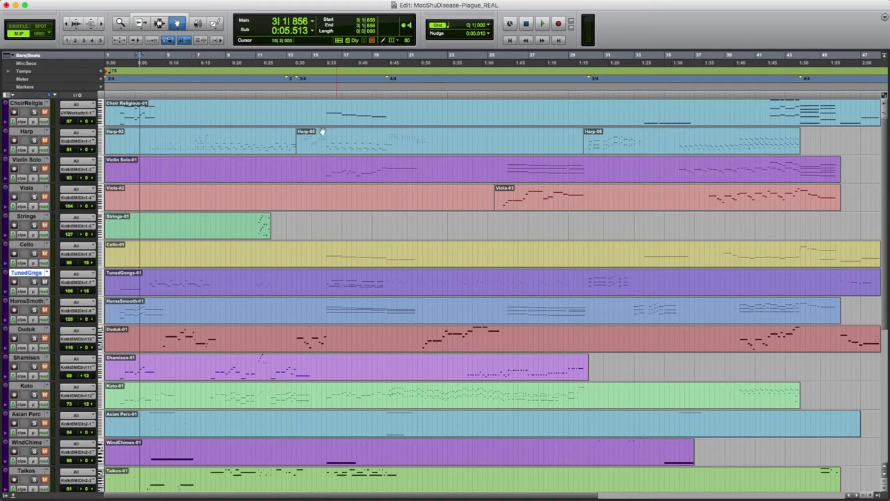
# - Bring the Taikos and other percussion tracks into view and play the section from about bar 3
pyautogui.click(319, 94)
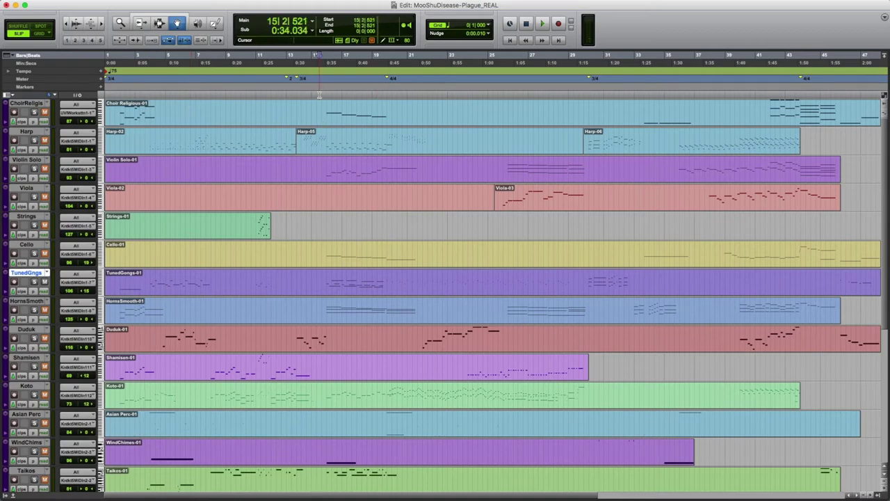
pyautogui.scroll(-7, 207, 370)
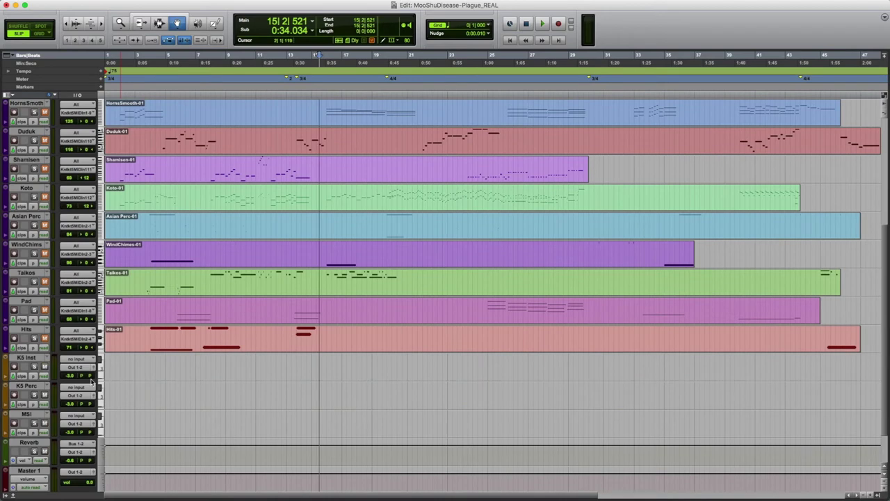
pyautogui.scroll(1, 197, 328)
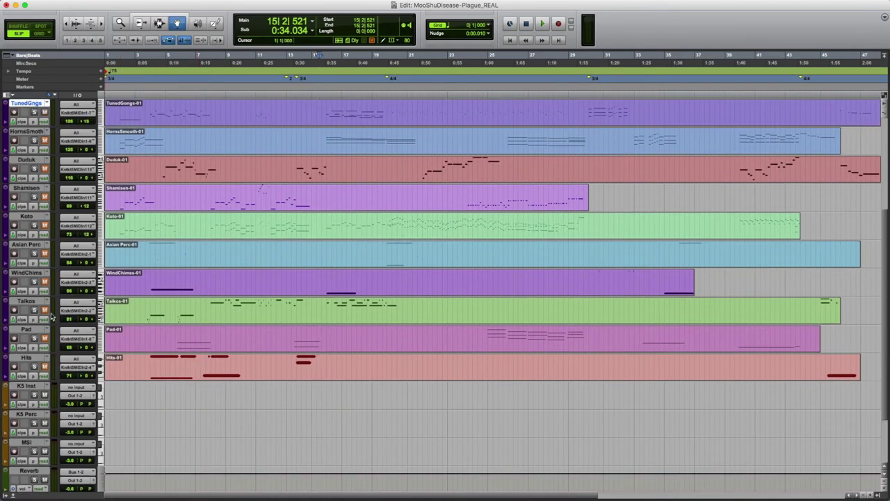
pyautogui.click(142, 93)
pyautogui.press('space')
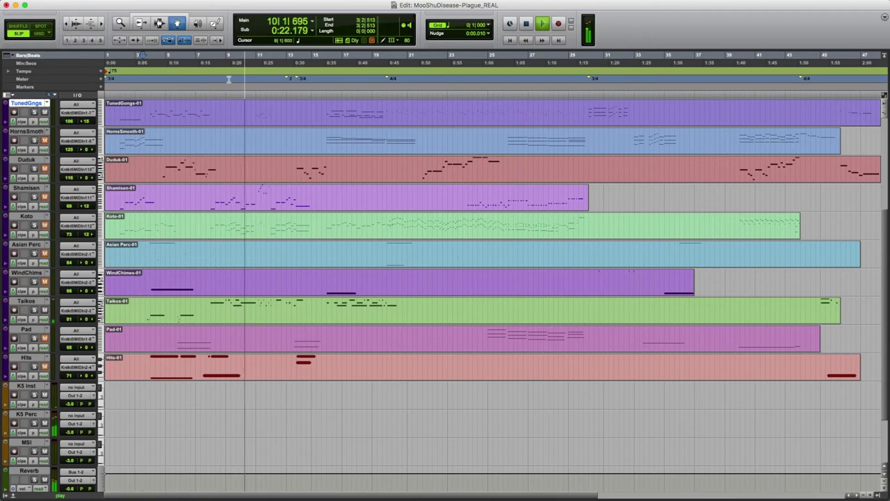
pyautogui.press('space')
# - Play the arrangement from about bar 7 while reviewing the full list of tracks
pyautogui.click(201, 96)
pyautogui.click(202, 96)
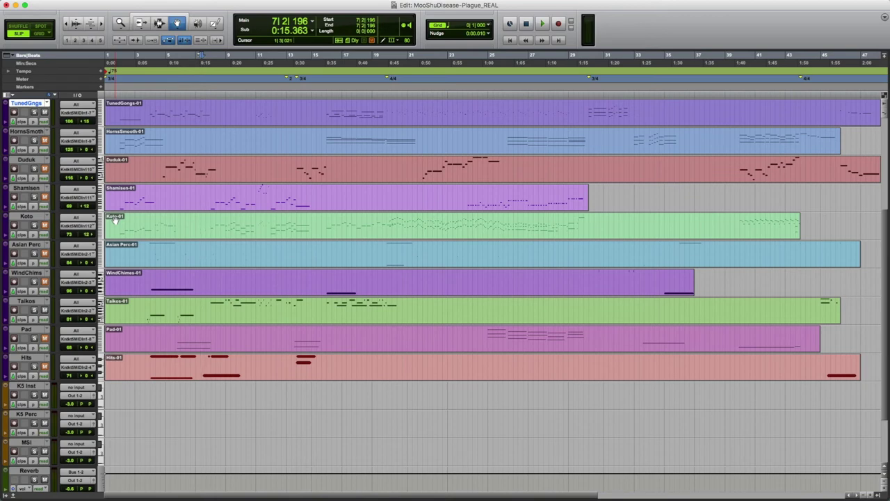
pyautogui.press('space')
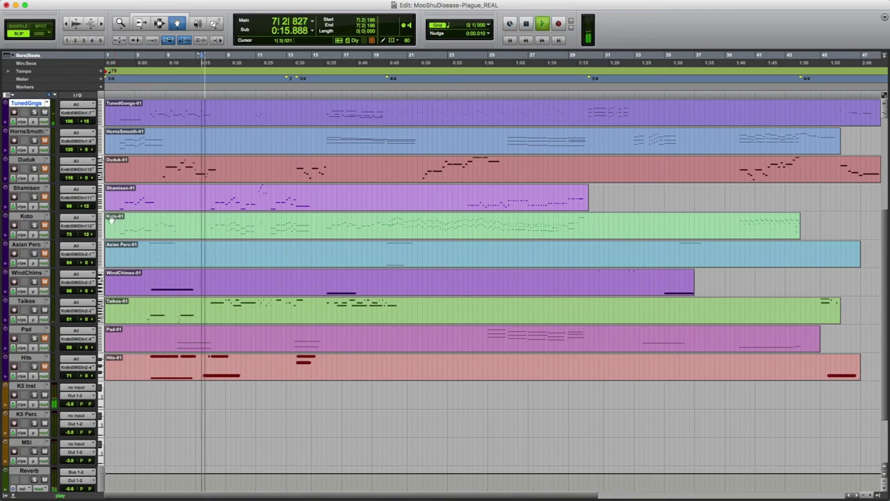
pyautogui.scroll(5, 119, 255)
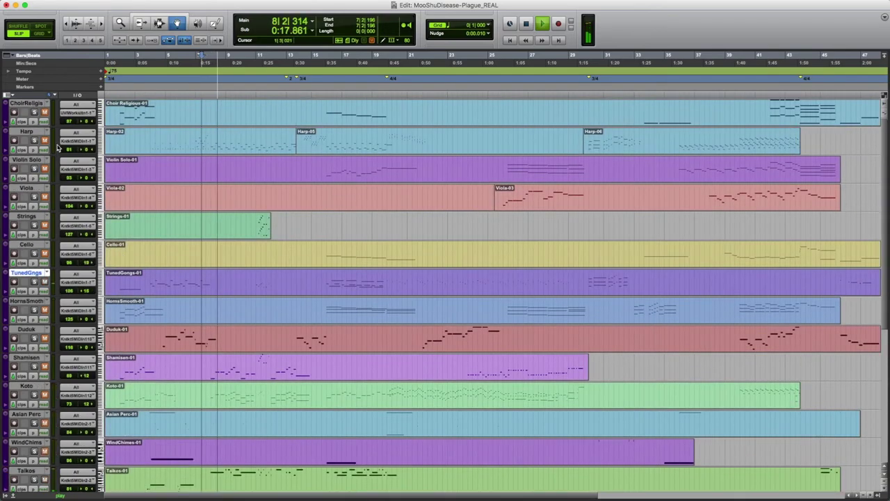
pyautogui.scroll(-2, 334, 357)
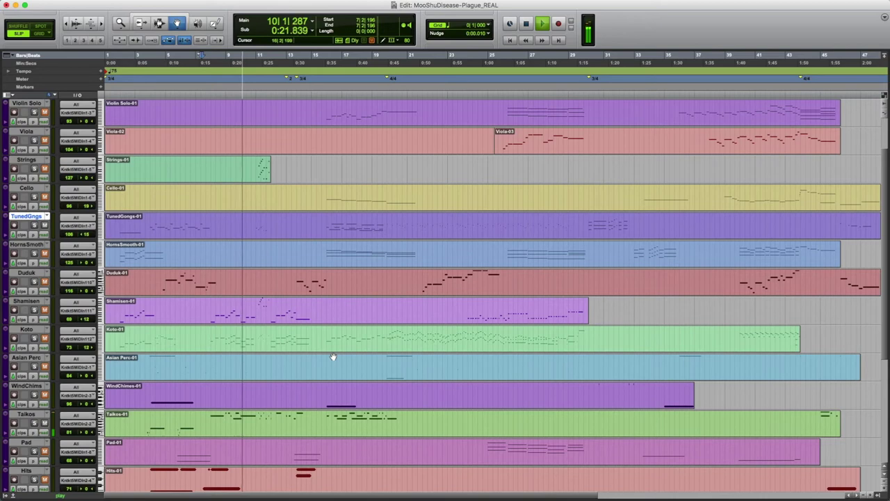
pyautogui.press('space')
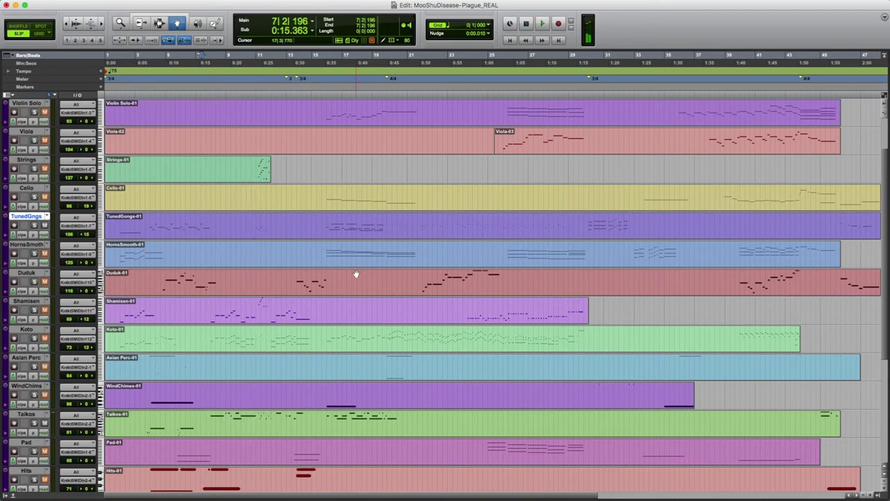
pyautogui.scroll(2, 473, 188)
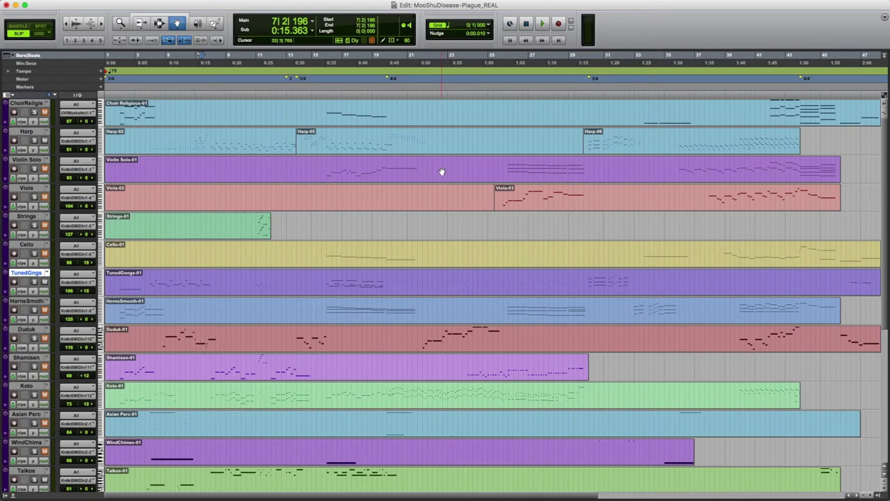
# - Play the arrangement from about bar 21 to hear the section leading to bar 25
pyautogui.click(423, 98)
pyautogui.click(418, 97)
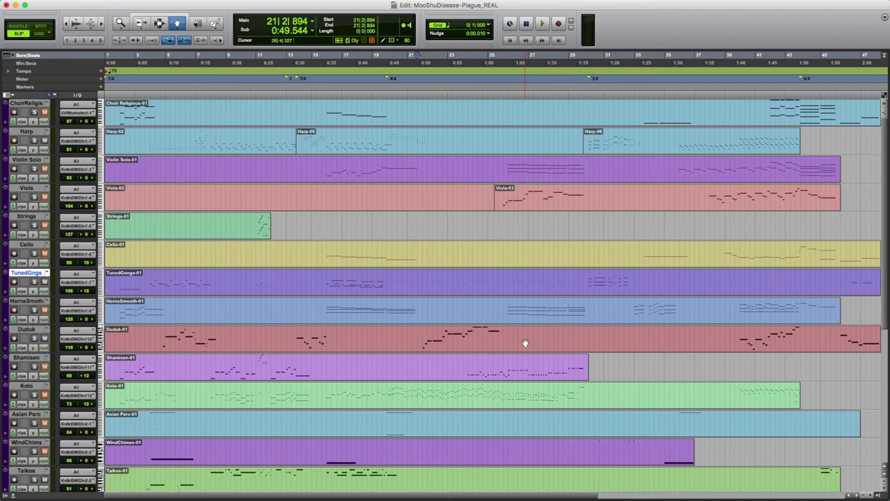
pyautogui.click(419, 55)
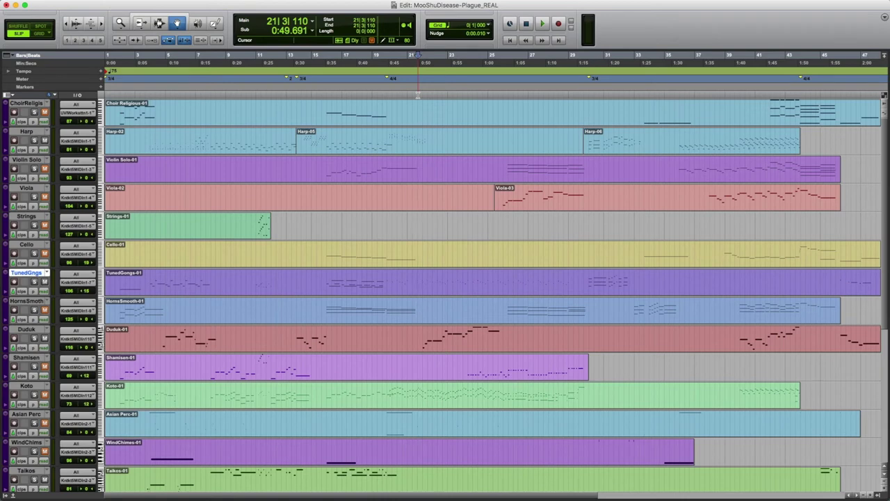
pyautogui.press('space')
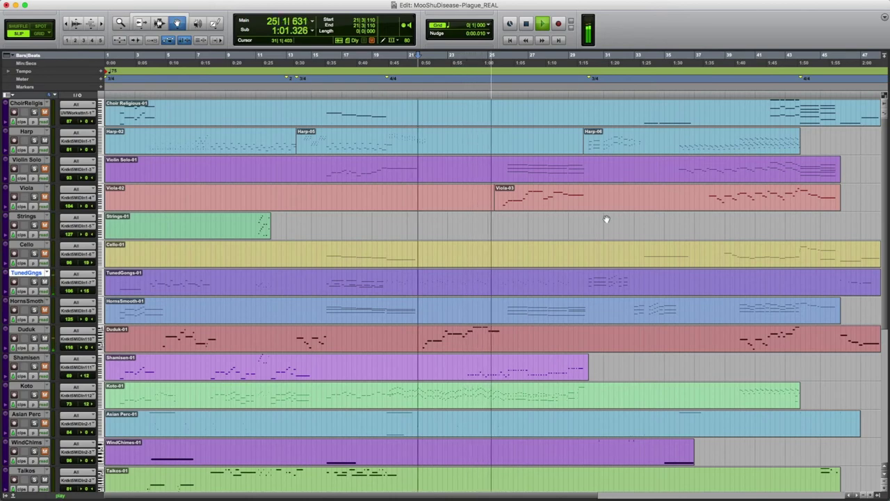
pyautogui.click(526, 24)
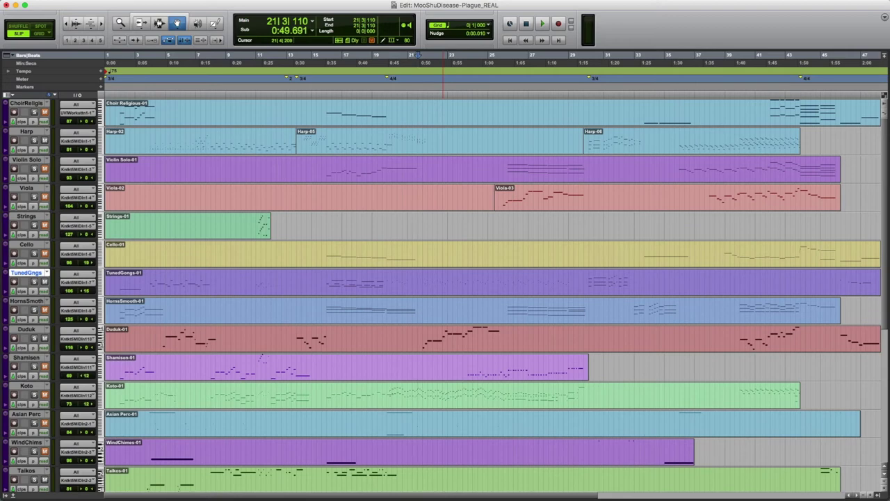
# - Play the arrangement from about bar 25 to review the passage up to the Harp-06 clip
pyautogui.click(492, 91)
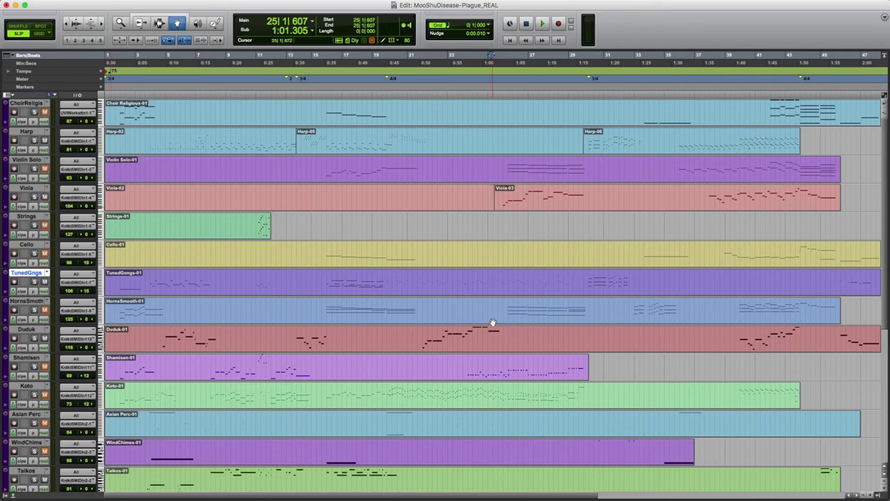
pyautogui.press('space')
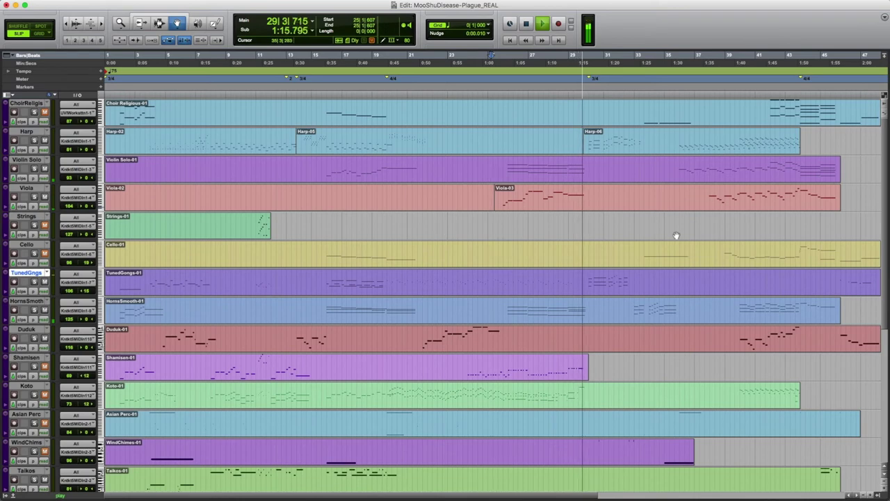
pyautogui.press('space')
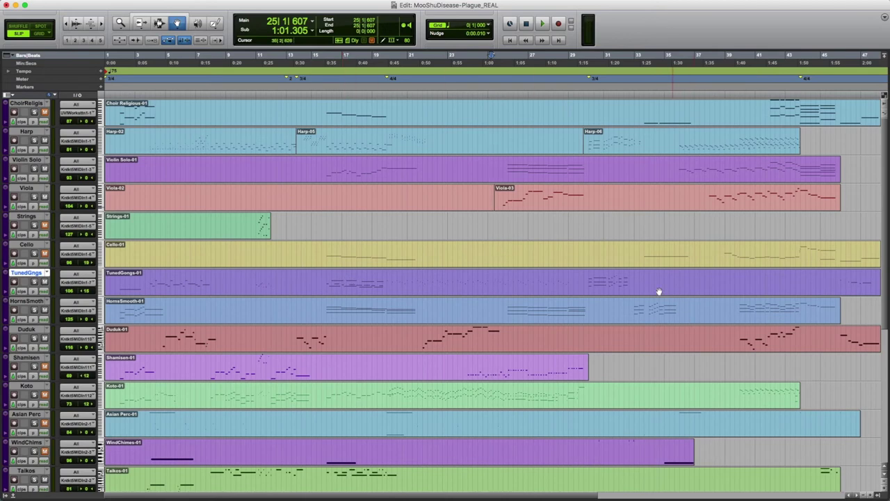
# - Open the Harp-06 clip in the MIDI Editor, examine its notes from about bar 30, and close the editor
pyautogui.doubleClick(600, 141)
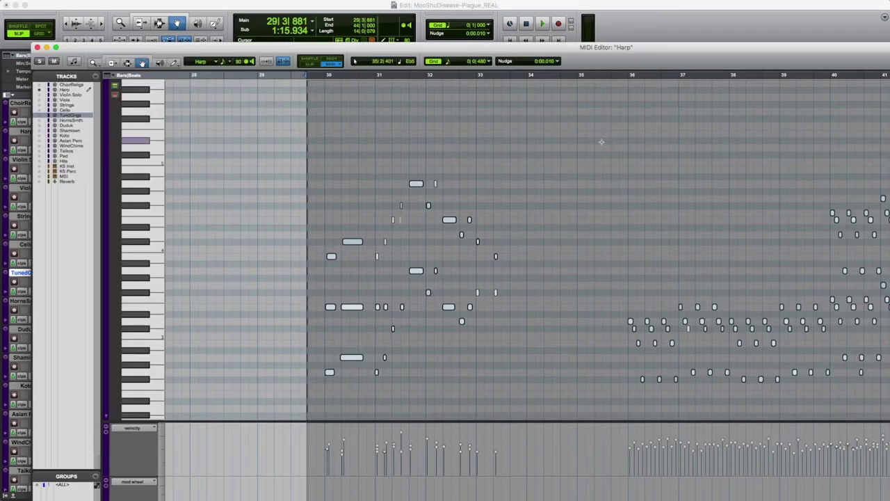
pyautogui.click(281, 209)
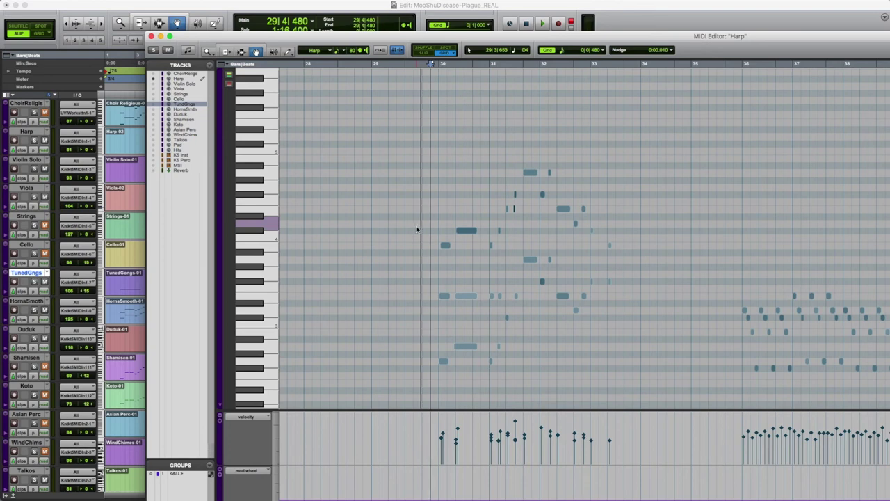
pyautogui.press('super+w')
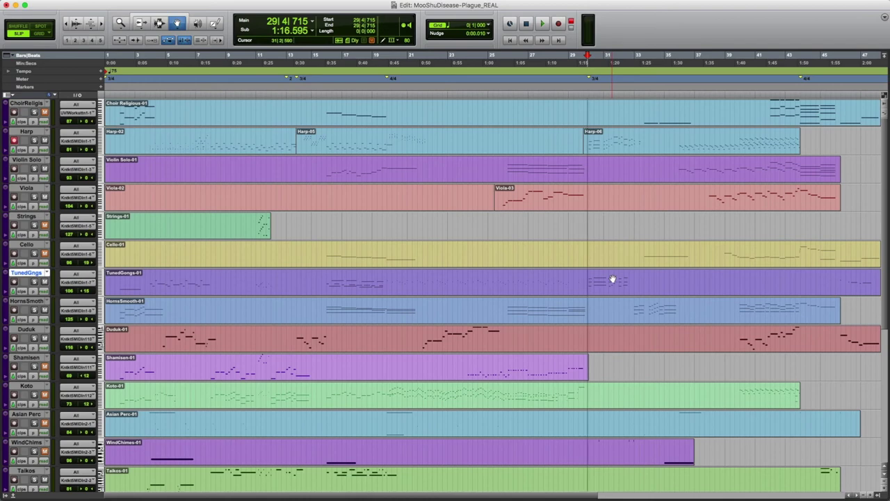
# - Play the section from about bar 29 twice to review the TunedGongs and HornsSmooth parts
pyautogui.press('space')
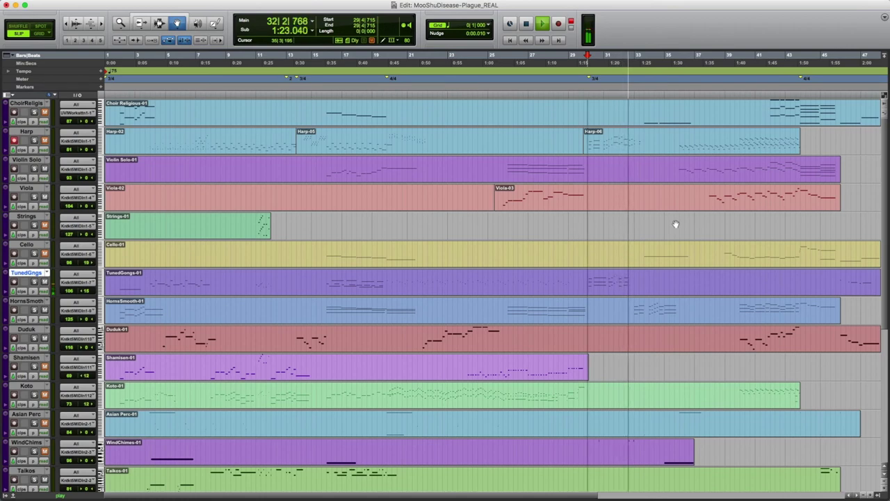
pyautogui.press('space')
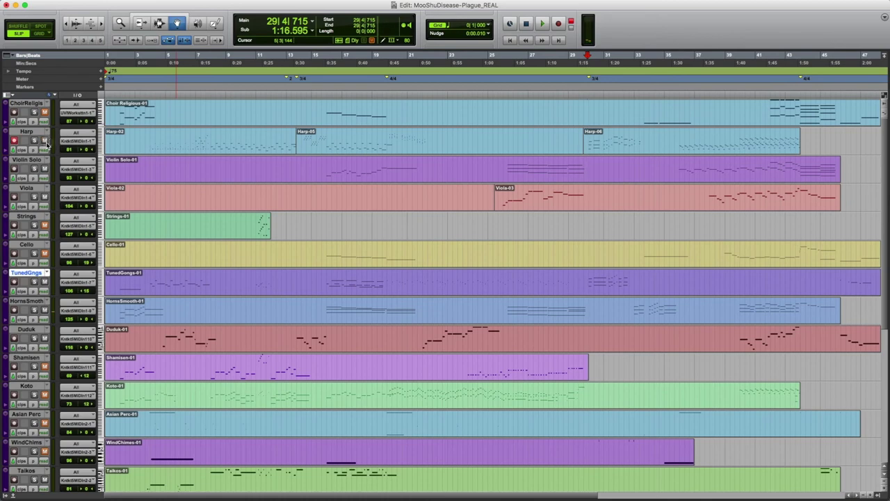
pyautogui.click(584, 97)
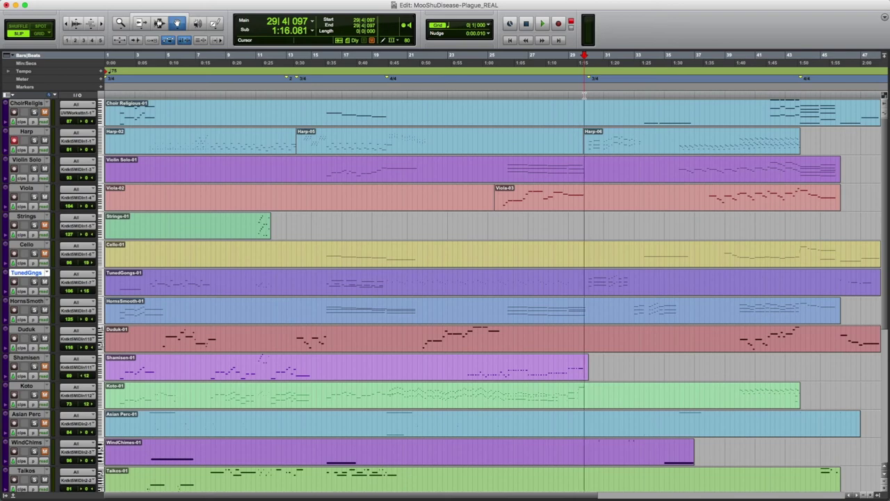
pyautogui.press('space')
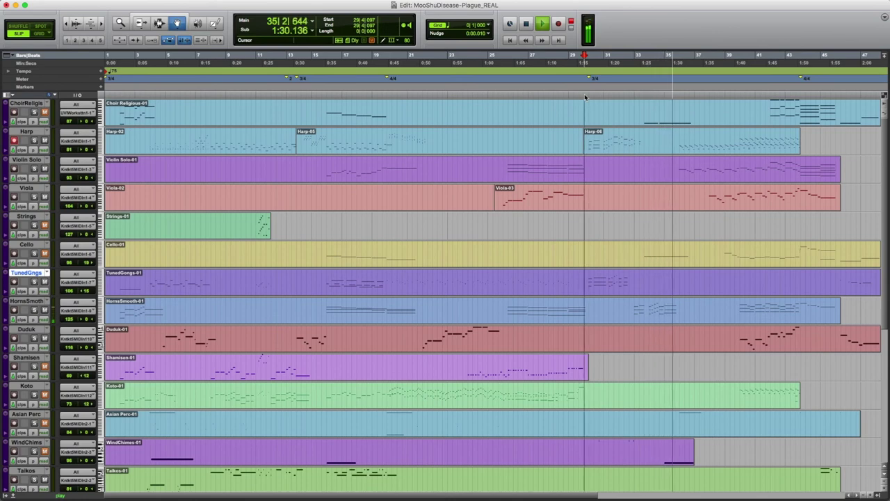
# - Unmute the Harp track and play the arrangement from about bar 35
pyautogui.click(675, 96)
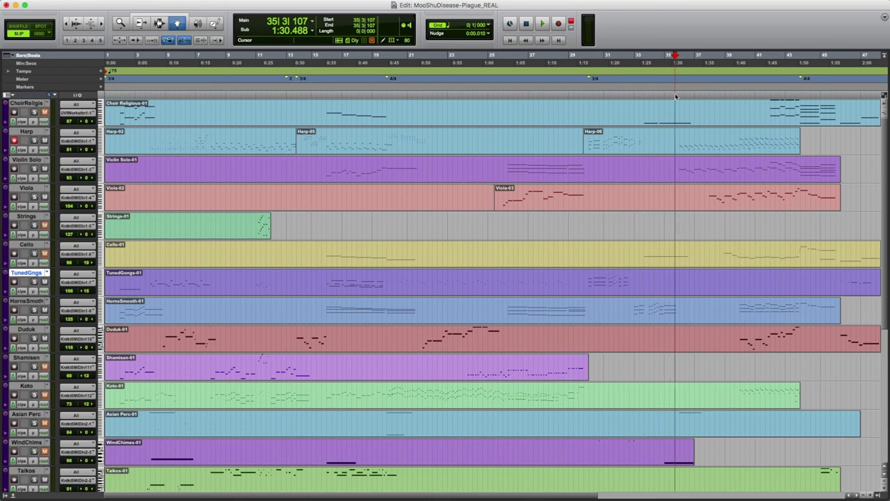
pyautogui.click(43, 140)
pyautogui.press('space')
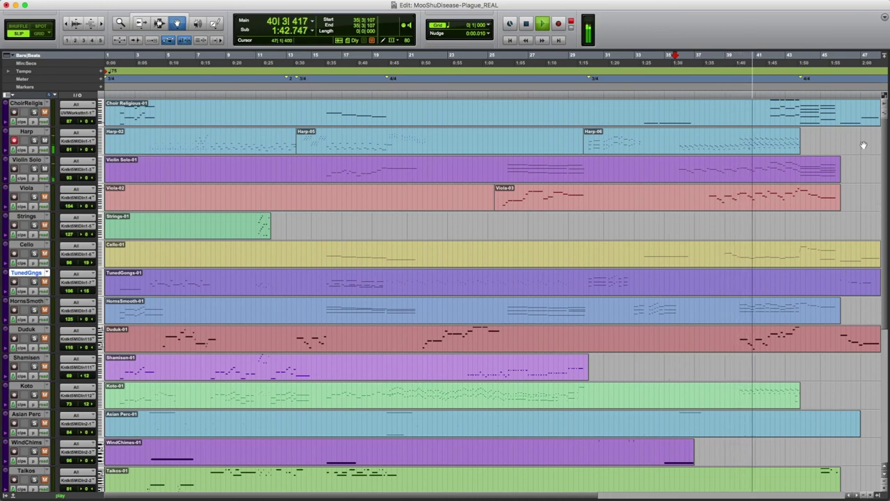
pyautogui.press('space')
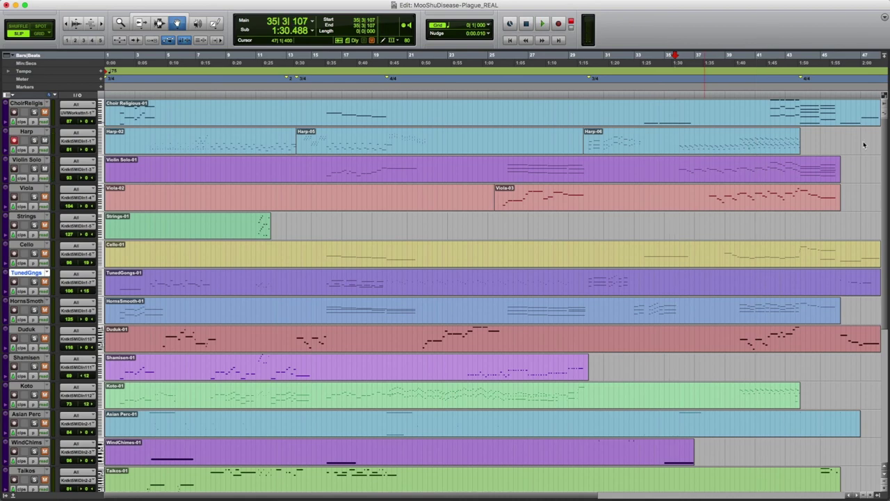
# - Replay the section from about bar 35 with the solo violin, viola, cello and horns audible alongside the harp
pyautogui.click(676, 95)
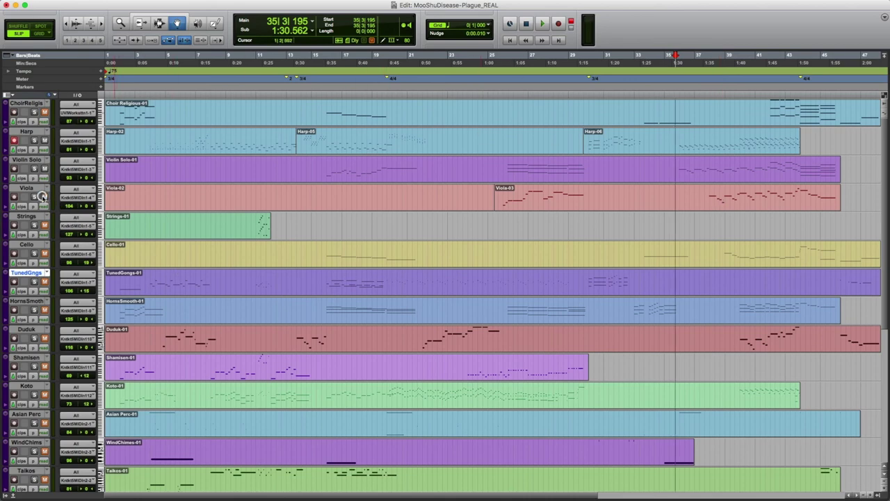
pyautogui.press('space')
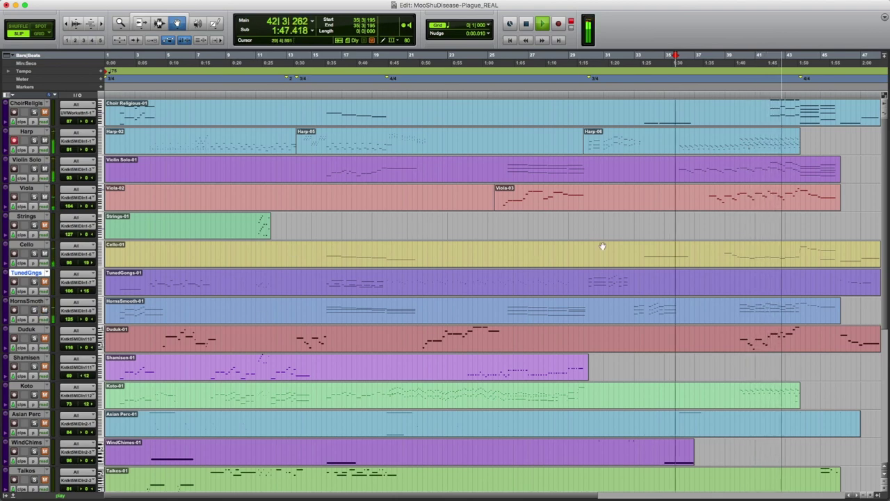
pyautogui.press('space')
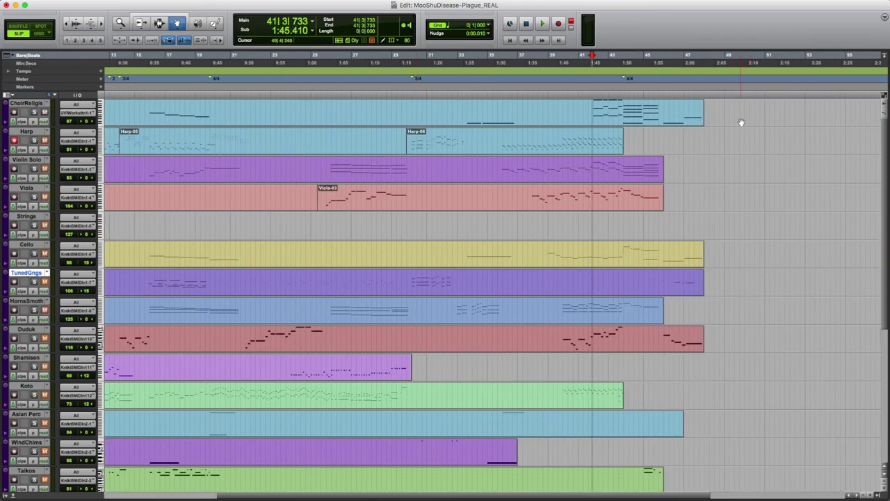
# - Play the passage from about bar 41 to hear the ChoirReligis part
pyautogui.hscroll(-3, 742, 122)
pyautogui.press('space')
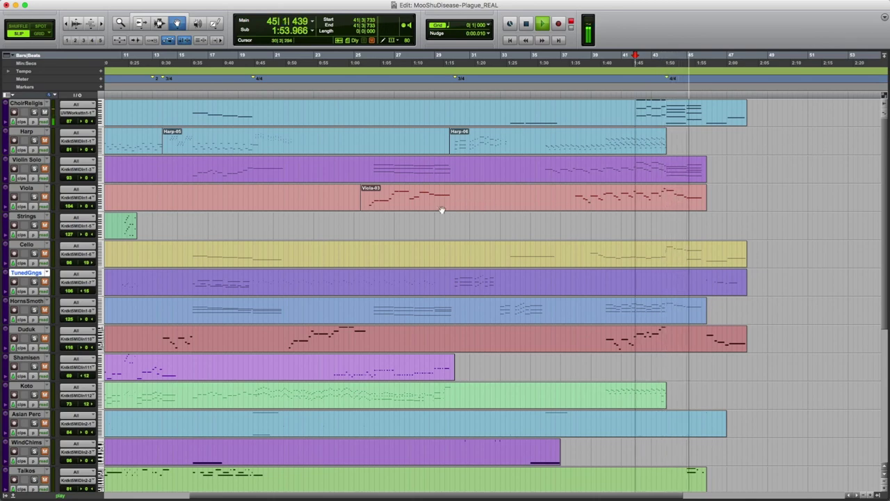
pyautogui.press('space')
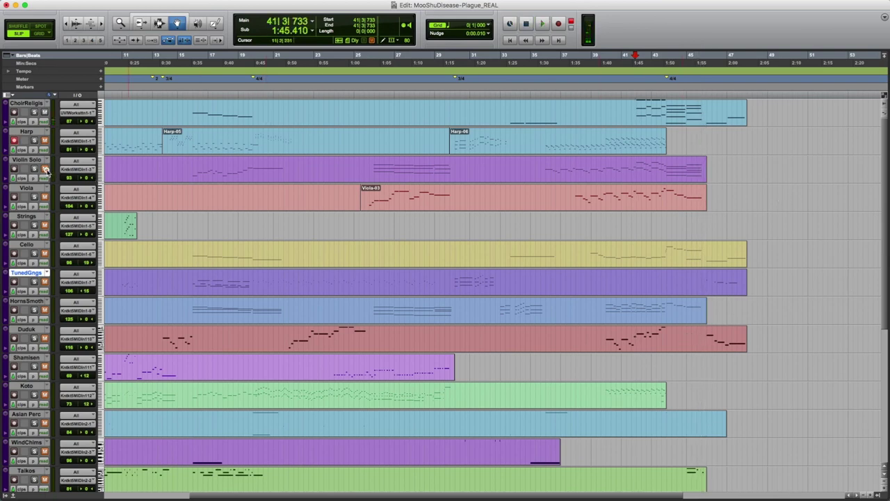
# - Play the passage from about bar 43 to hear ChoirReligis together with Violin Solo
pyautogui.click(661, 93)
pyautogui.click(663, 93)
pyautogui.press('space')
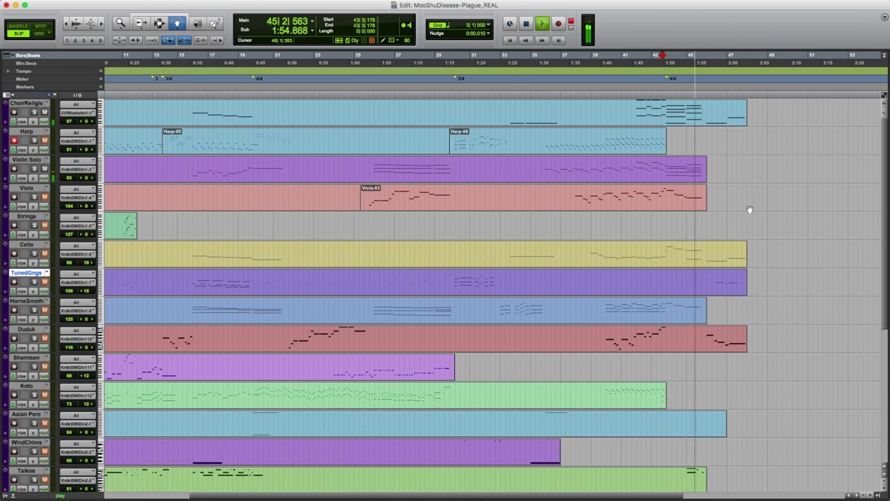
pyautogui.press('space')
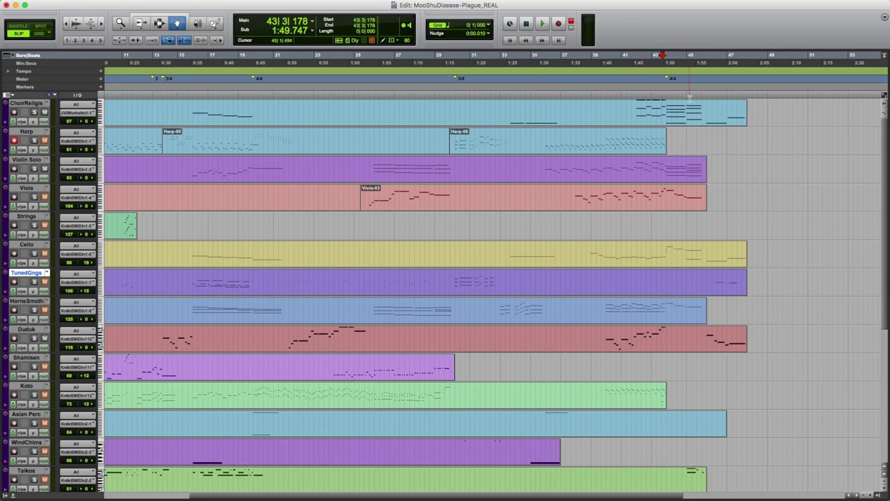
# - Play the ending of the arrangement from about bar 44
pyautogui.click(686, 94)
pyautogui.press('space')
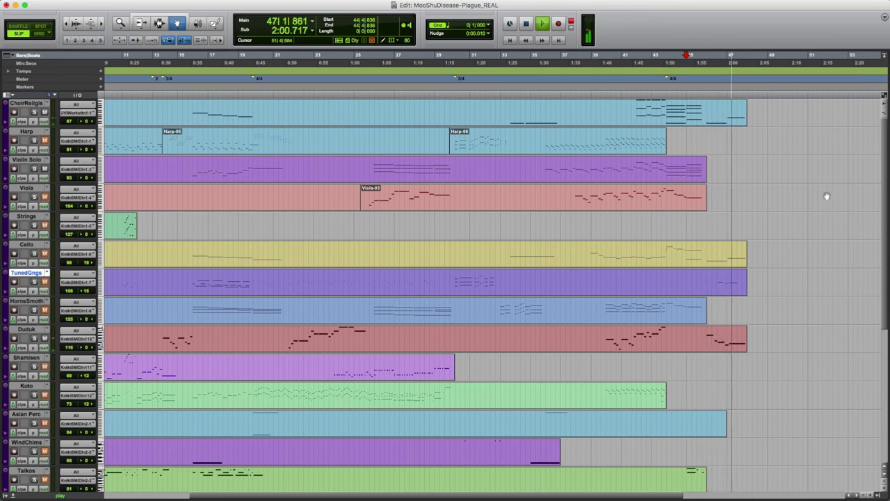
pyautogui.press('space')
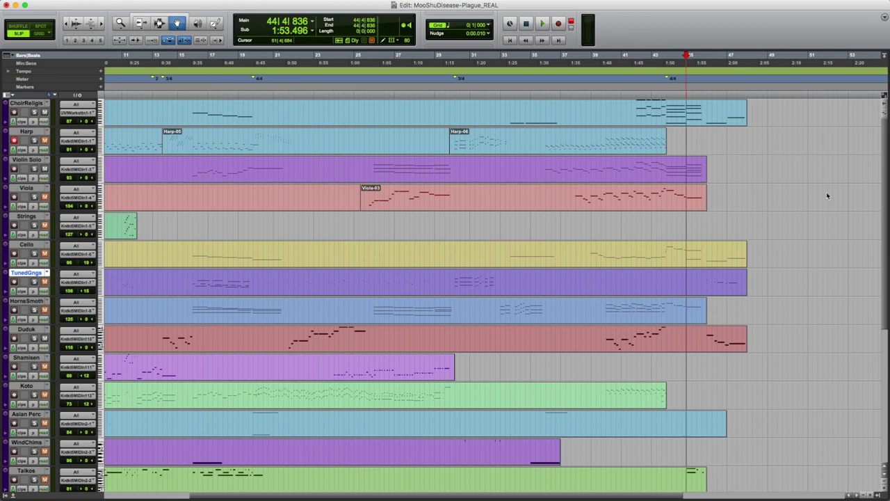